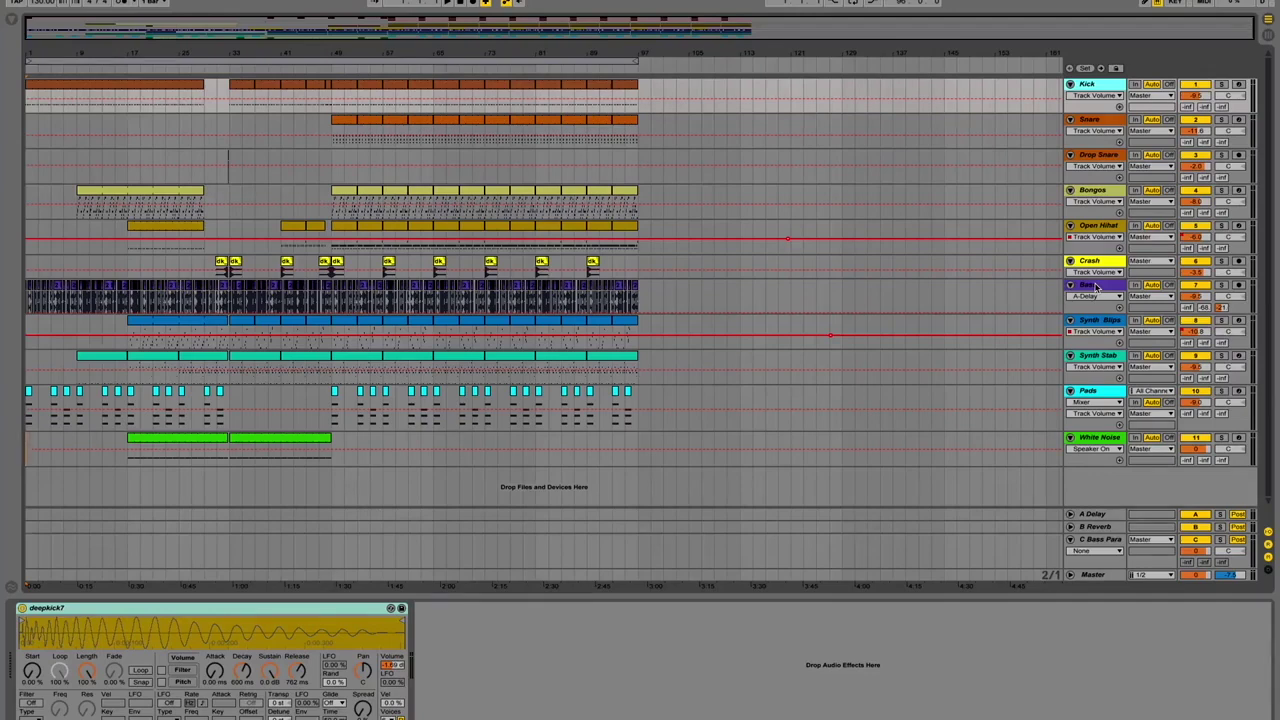
- Solo the Bass track and the C Bass Para return
left_click(1095, 287)
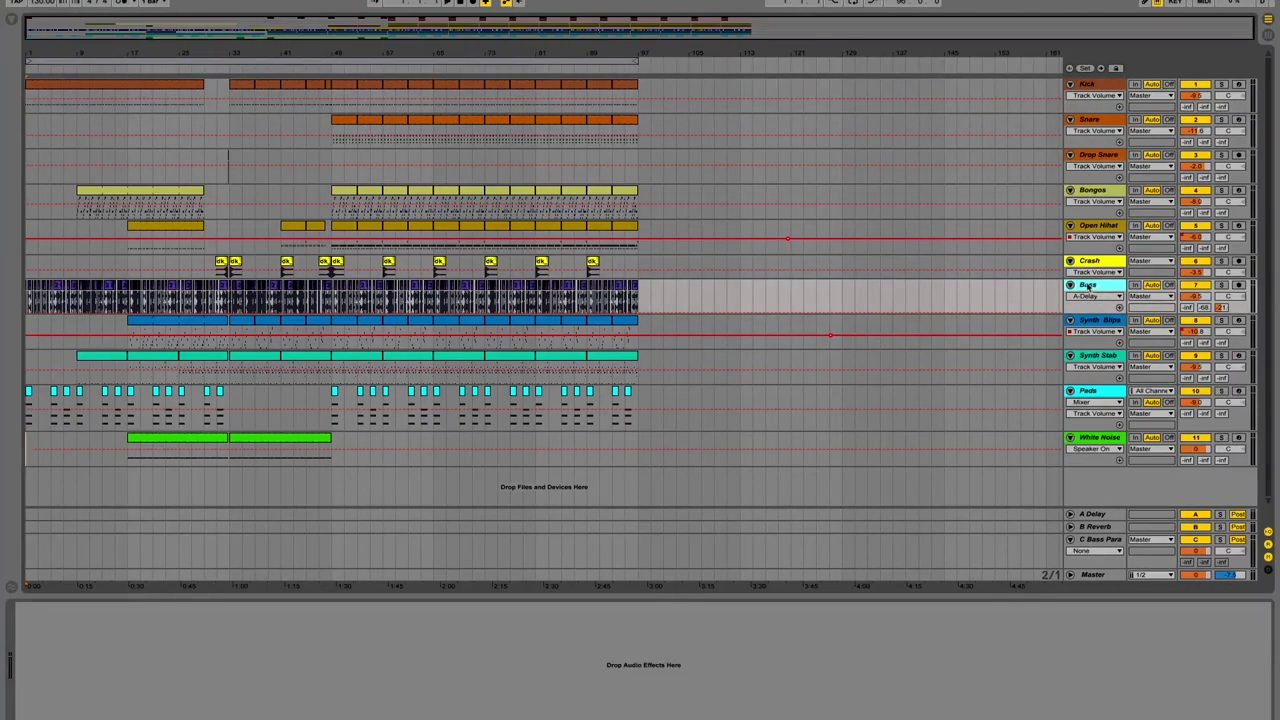
left_click(1100, 542)
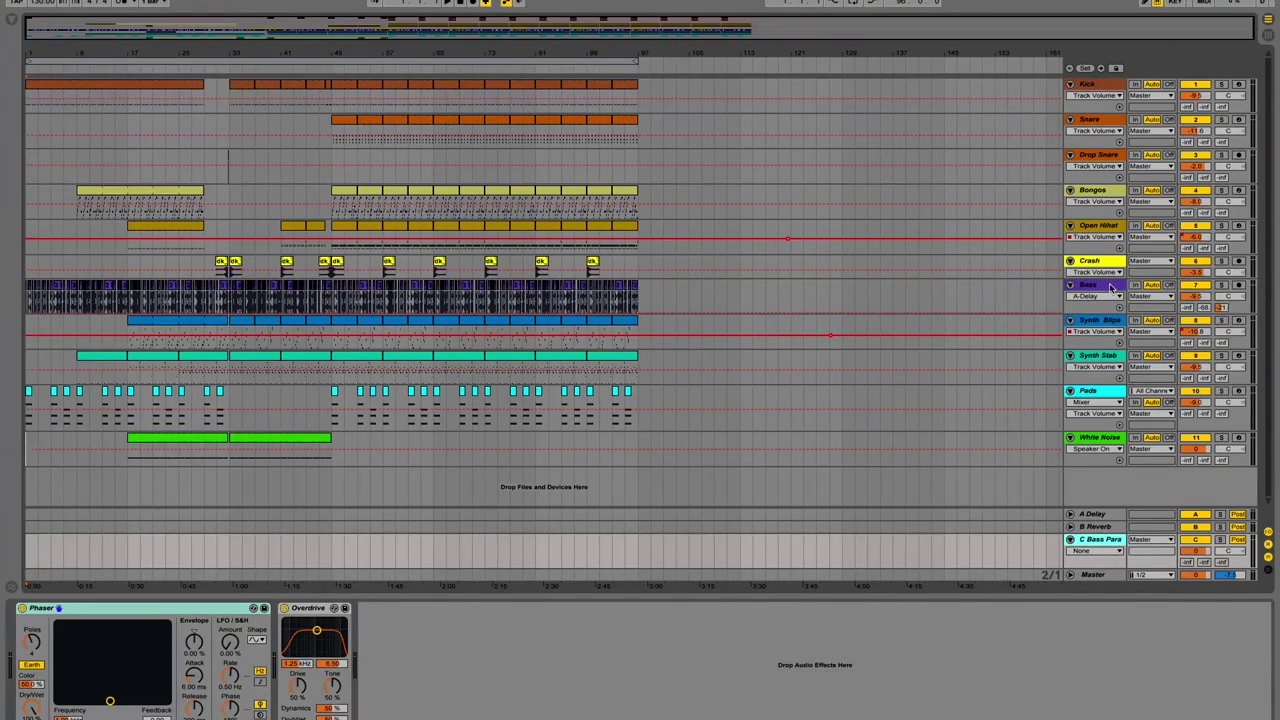
left_click(1113, 287)
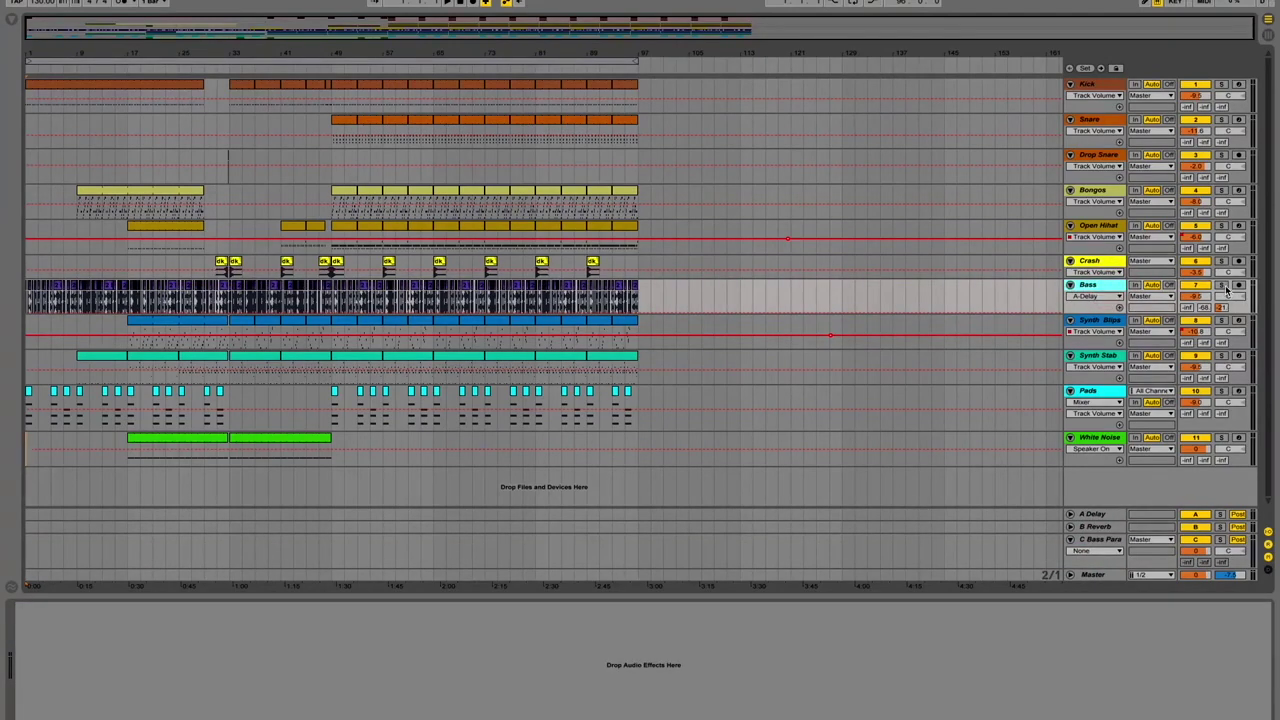
left_click(1222, 286)
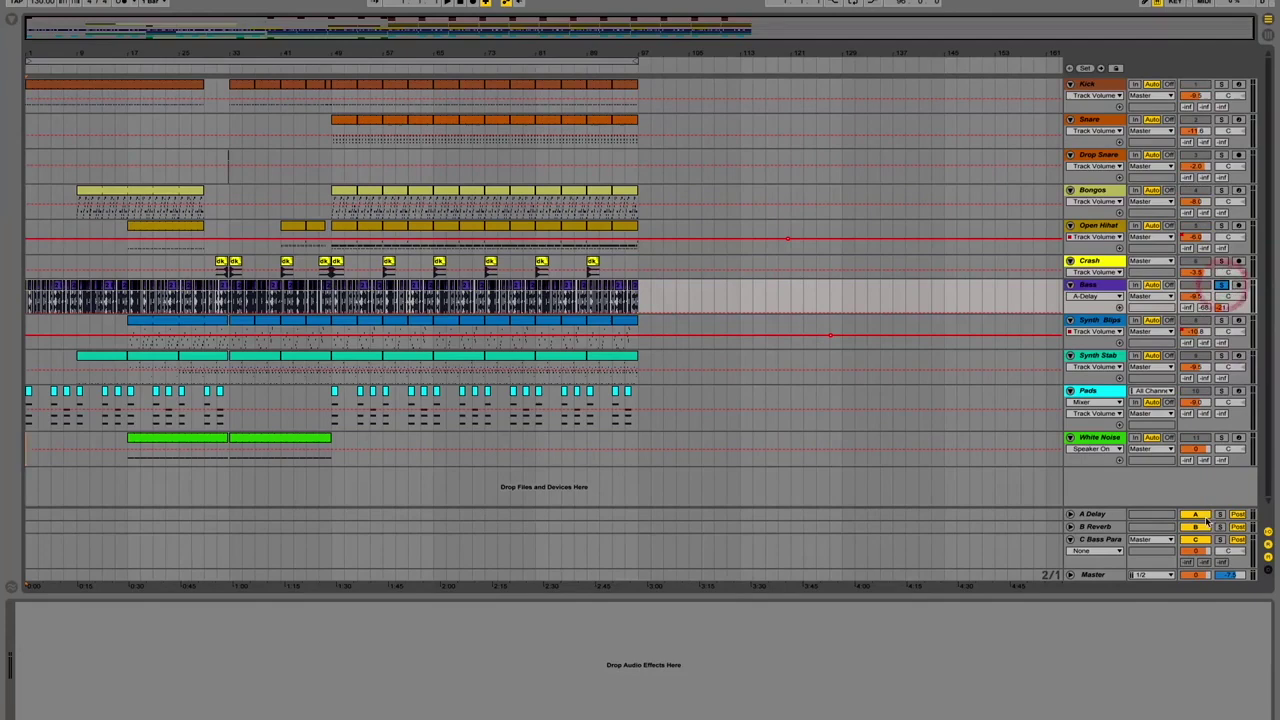
left_click(1219, 540)
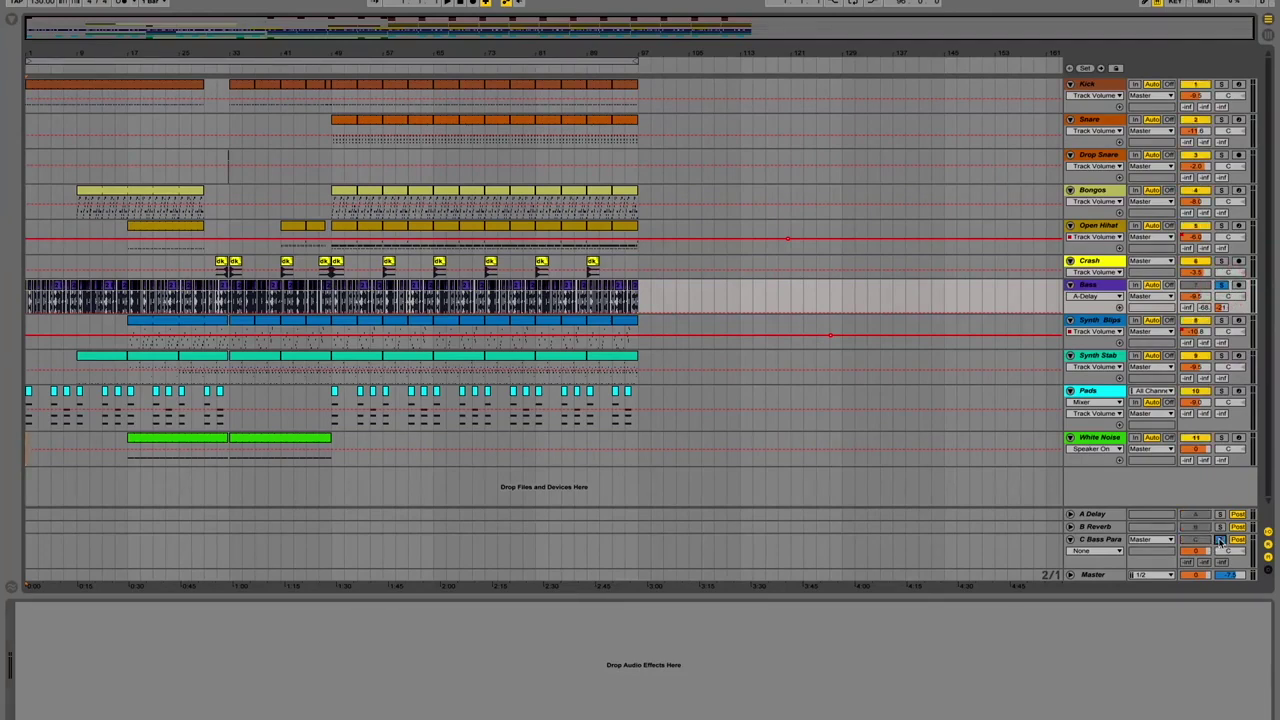
- Insert a new audio track, arm it, and set its input to Resampling
right_click(1109, 478)
left_click(1145, 483)
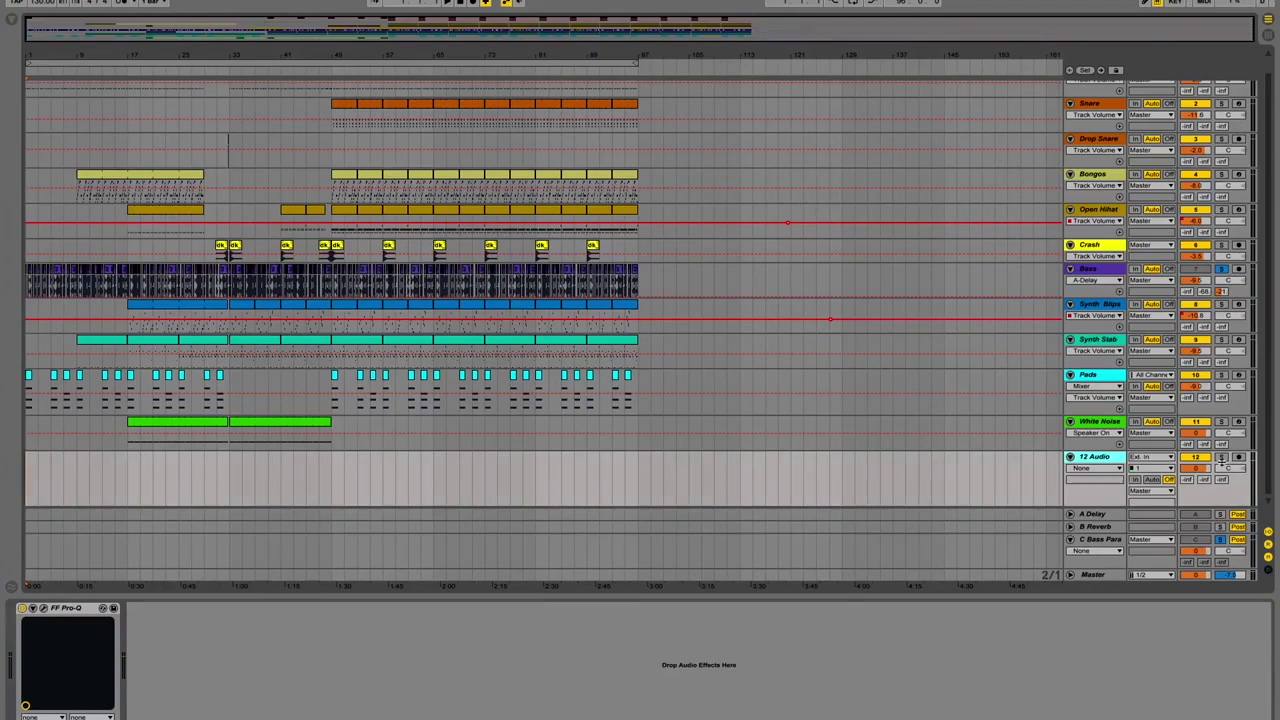
left_click(1239, 458)
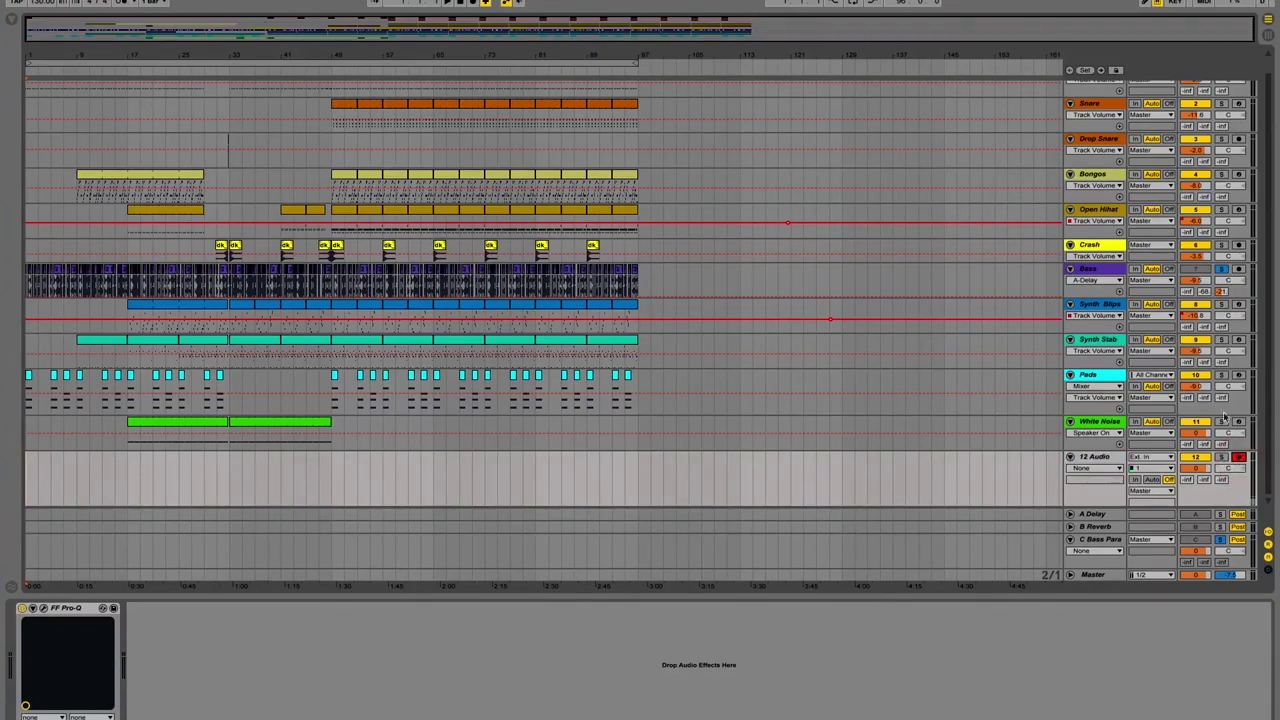
left_click(1172, 458)
left_click(1146, 513)
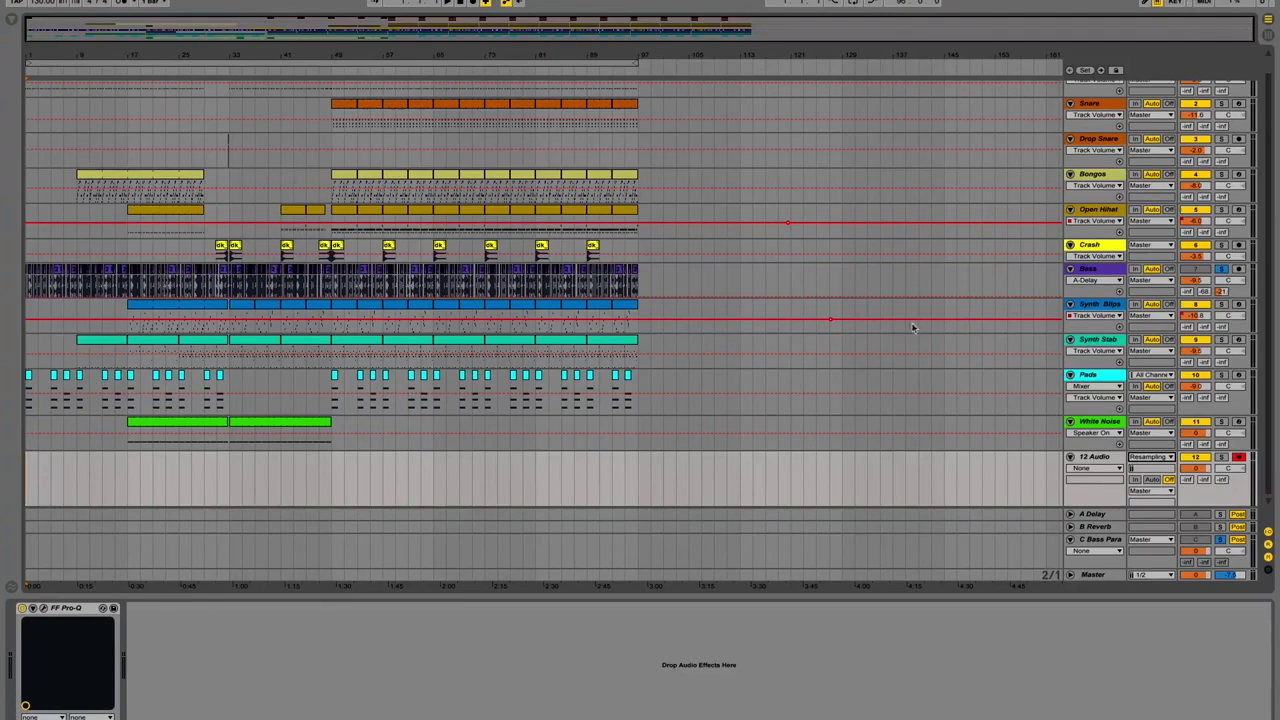
- Record a brief resampled test clip, then delete the 12 Audio track
left_click(474, 3)
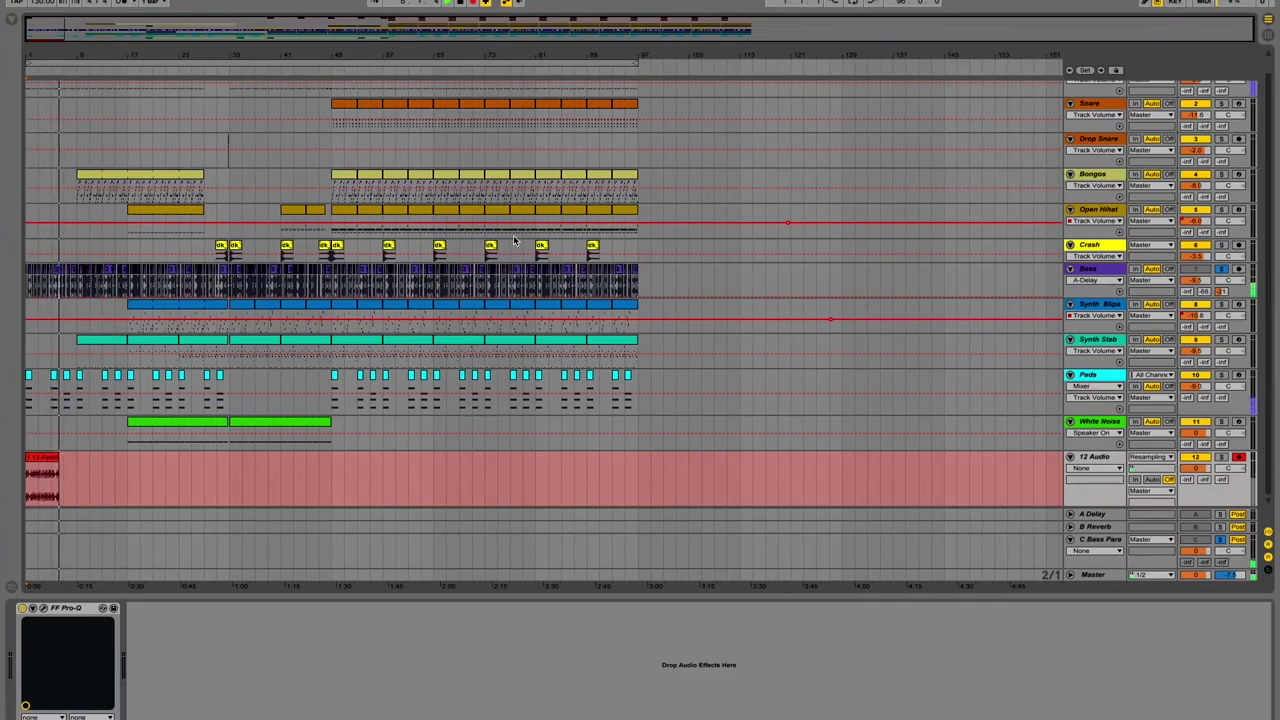
key("space")
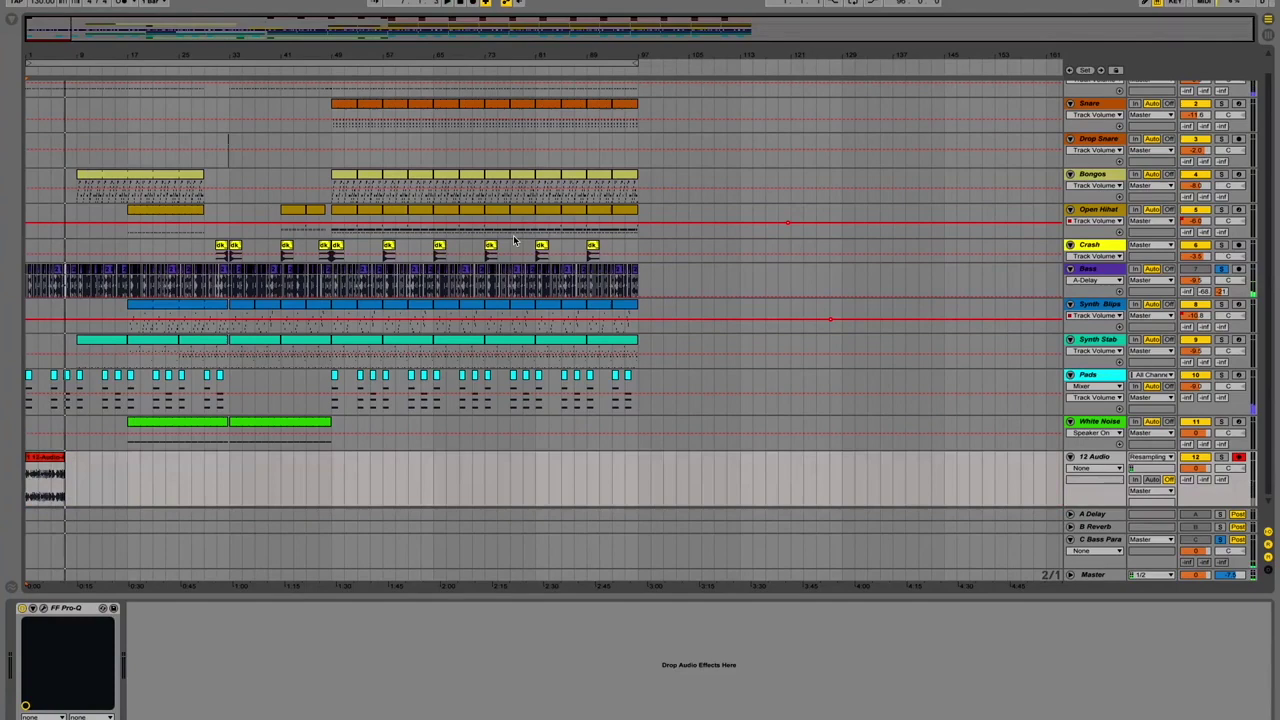
left_click(1097, 457)
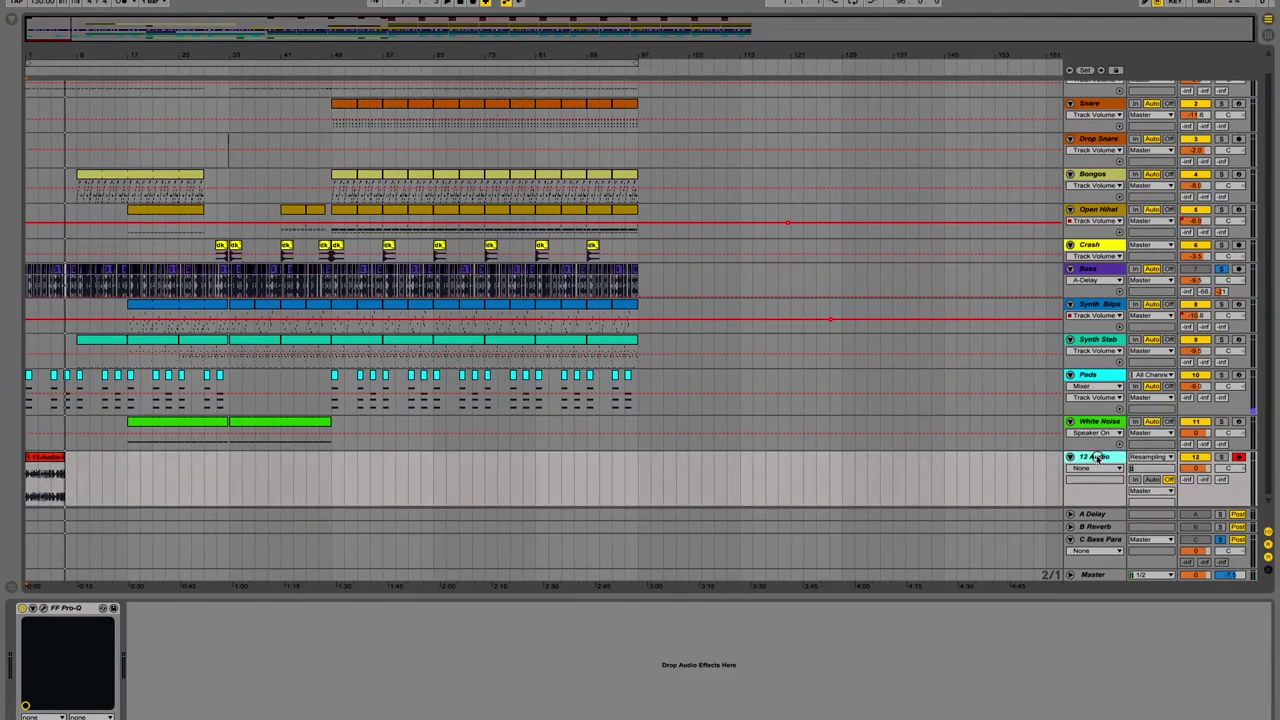
key("Delete")
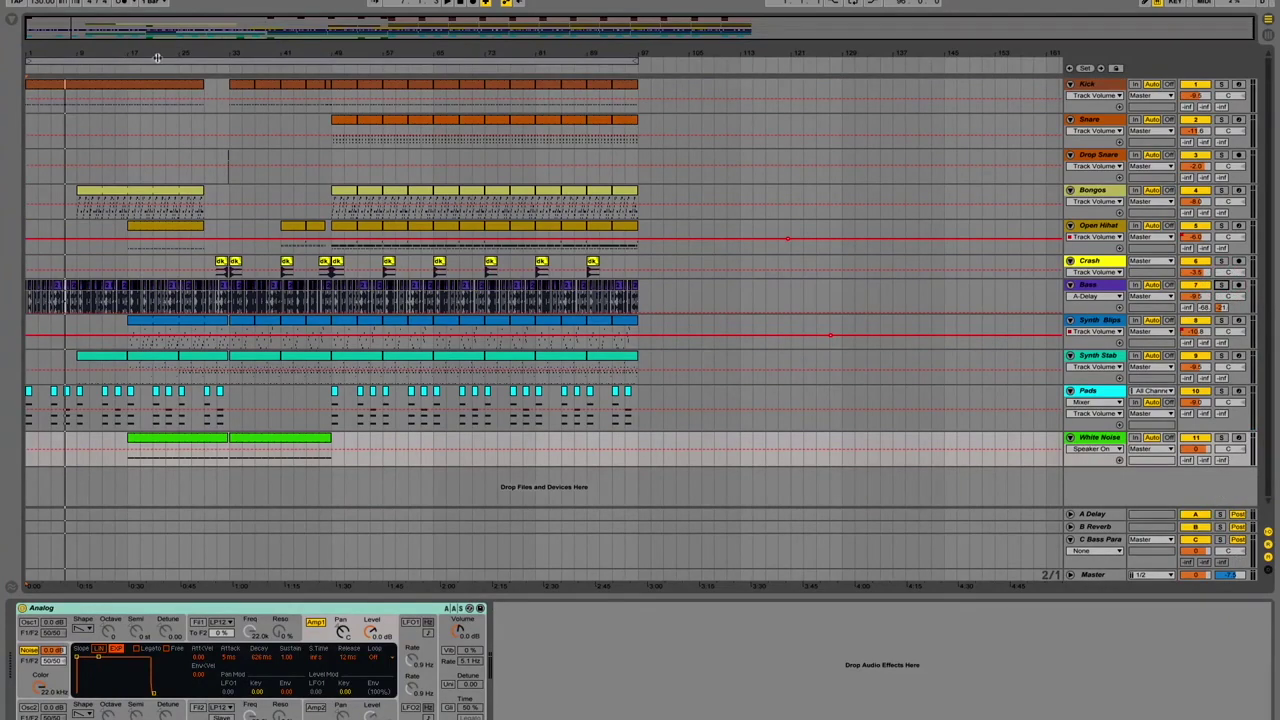
- Select the whole song and export All Tracks as AIFF with no analysis file
left_click(311, 58)
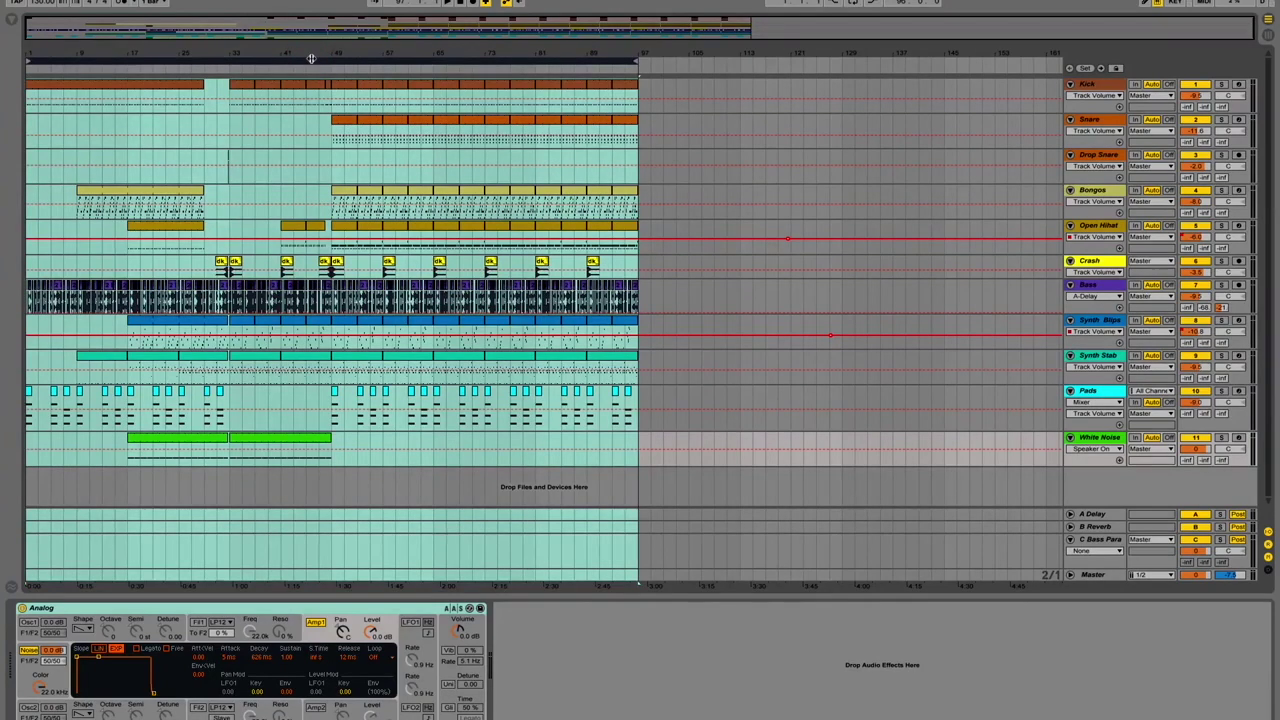
mouse_move(311, 58)
left_mouse_down()
mouse_move(330, 58)
mouse_move(316, 58)
left_mouse_up()
left_click(78, 0)
left_click(143, 143)
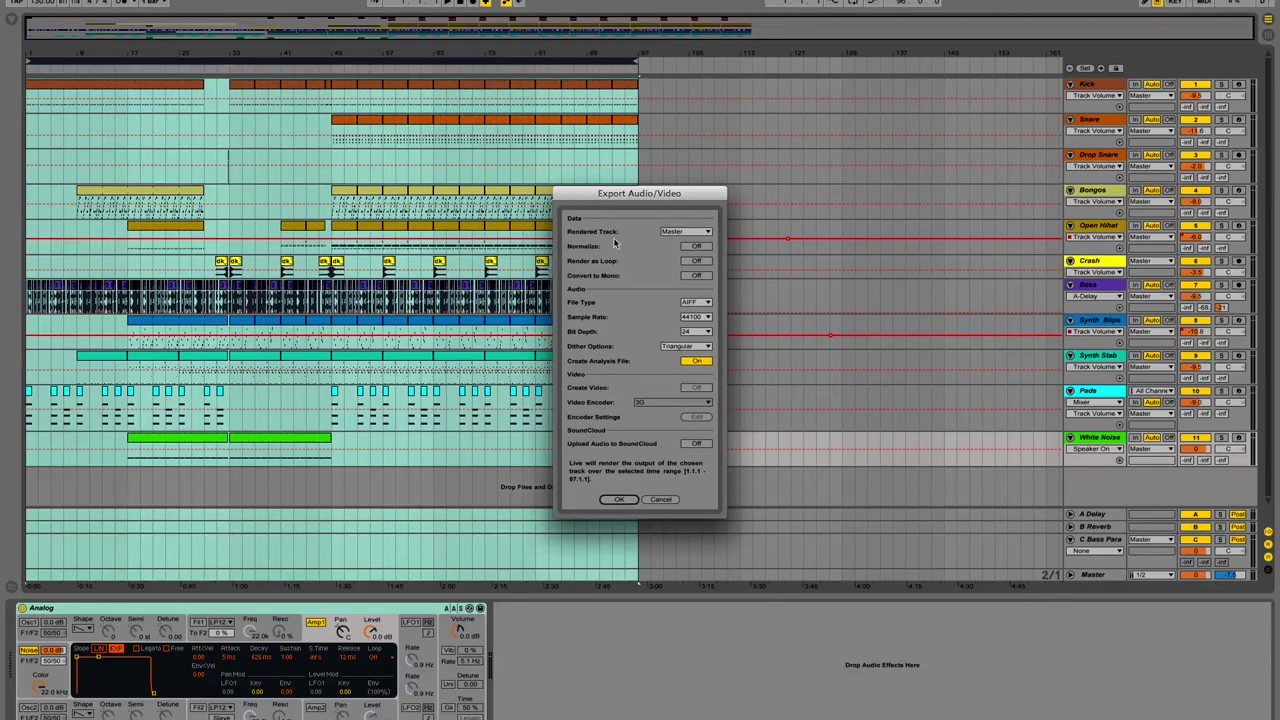
left_click(685, 232)
left_click(681, 254)
left_click(700, 303)
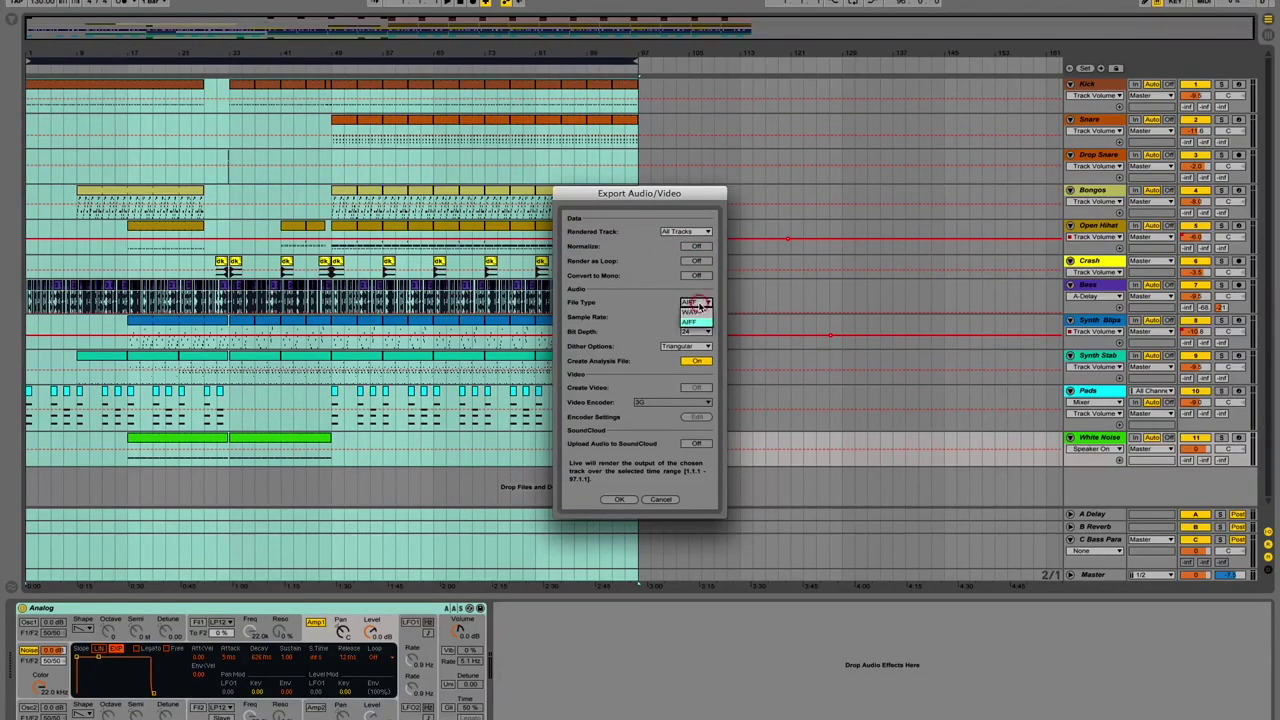
left_click(701, 323)
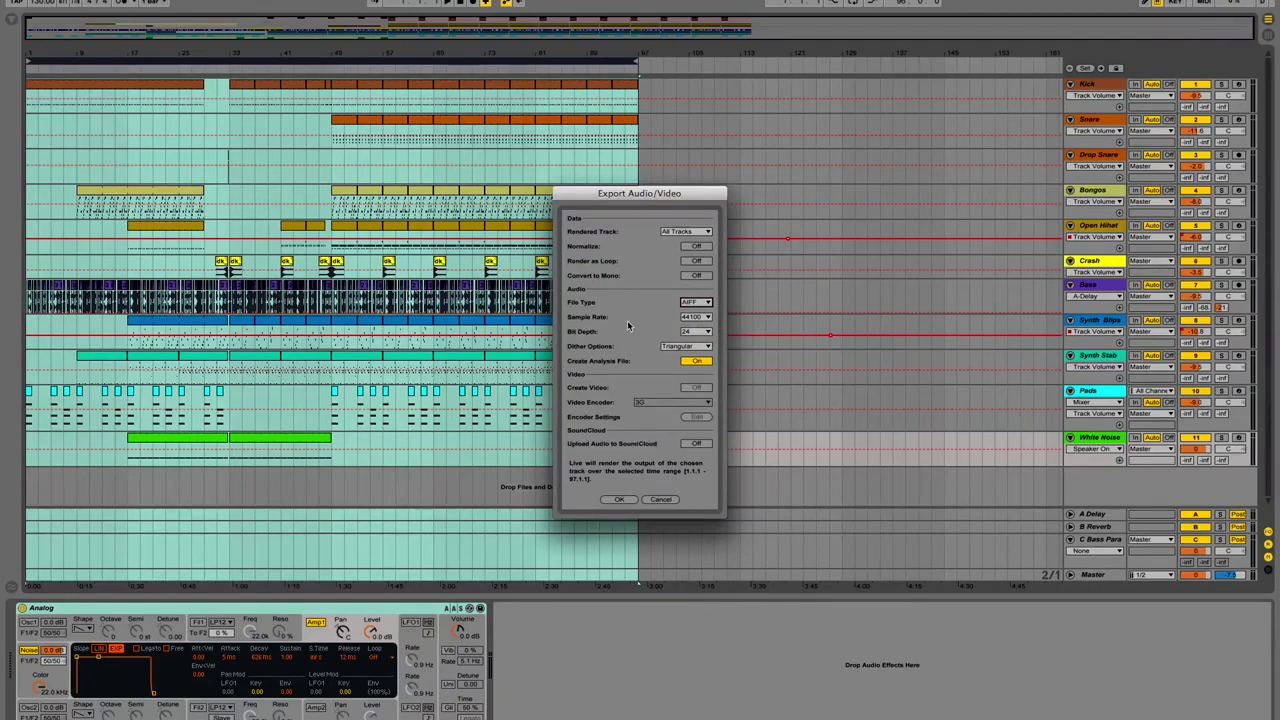
left_click(701, 362)
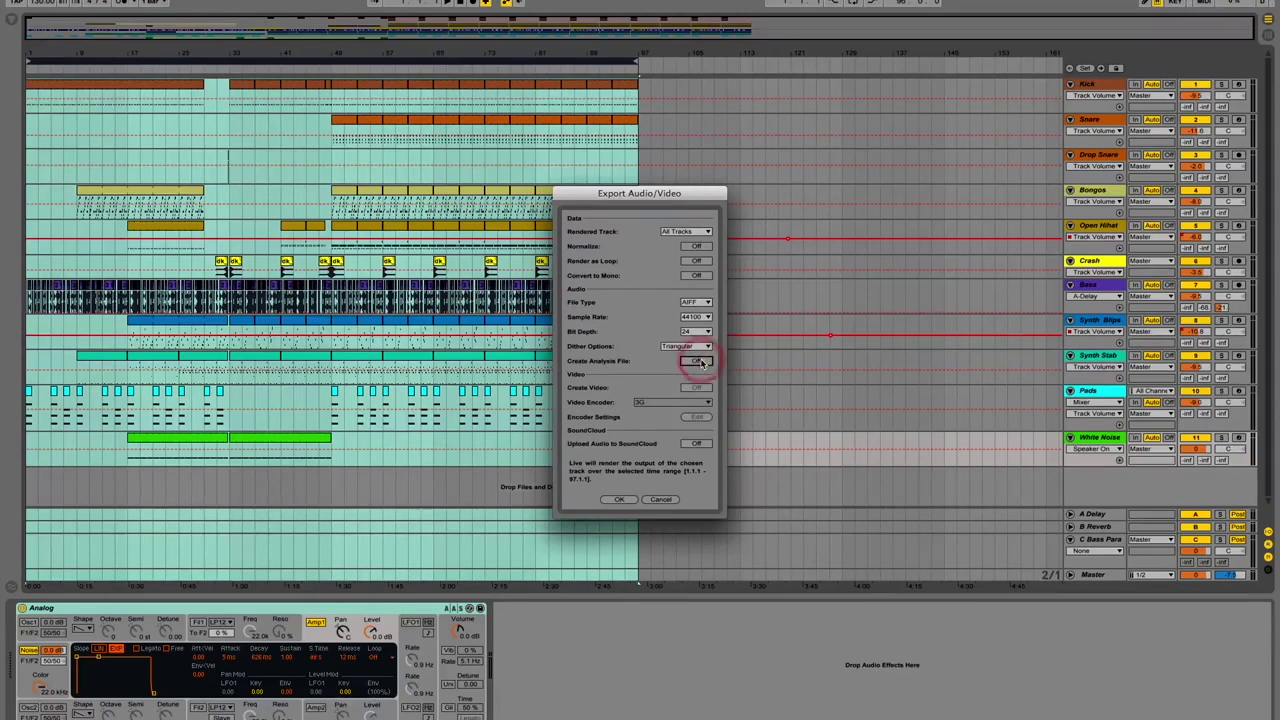
left_click(619, 500)
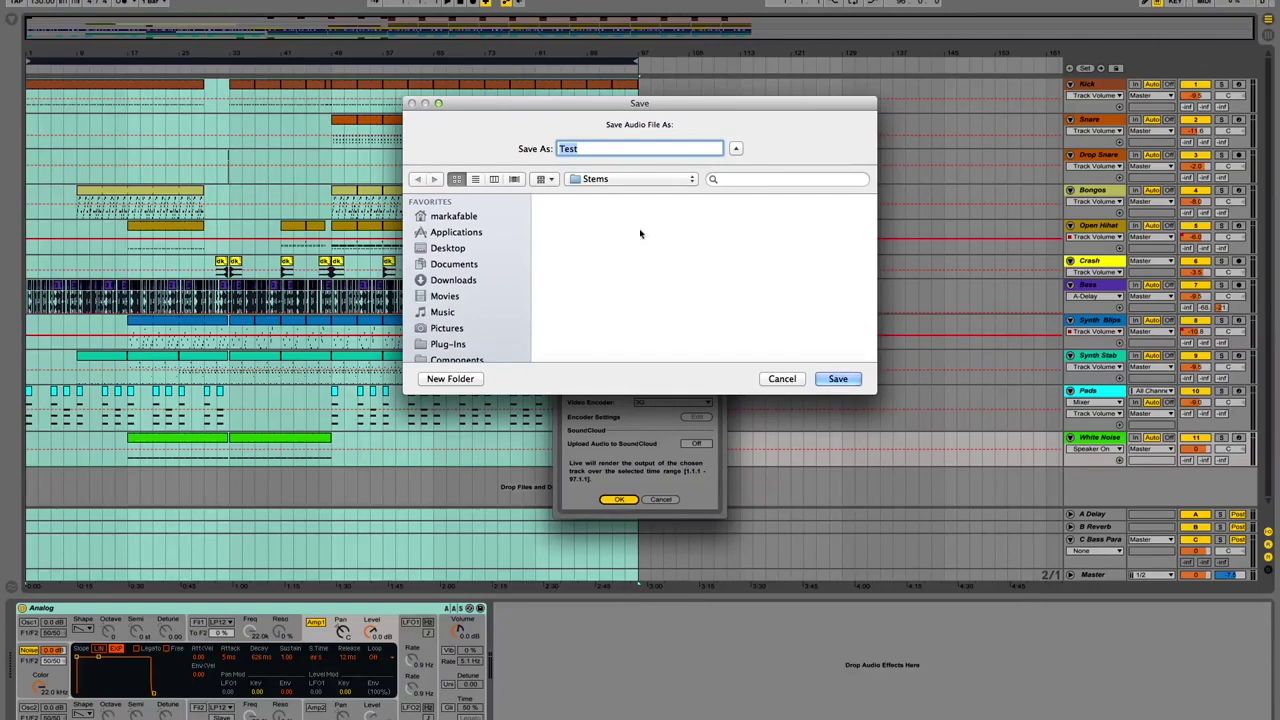
- Save the stems as Test in the Stems folder and let rendering finish
left_click(838, 379)
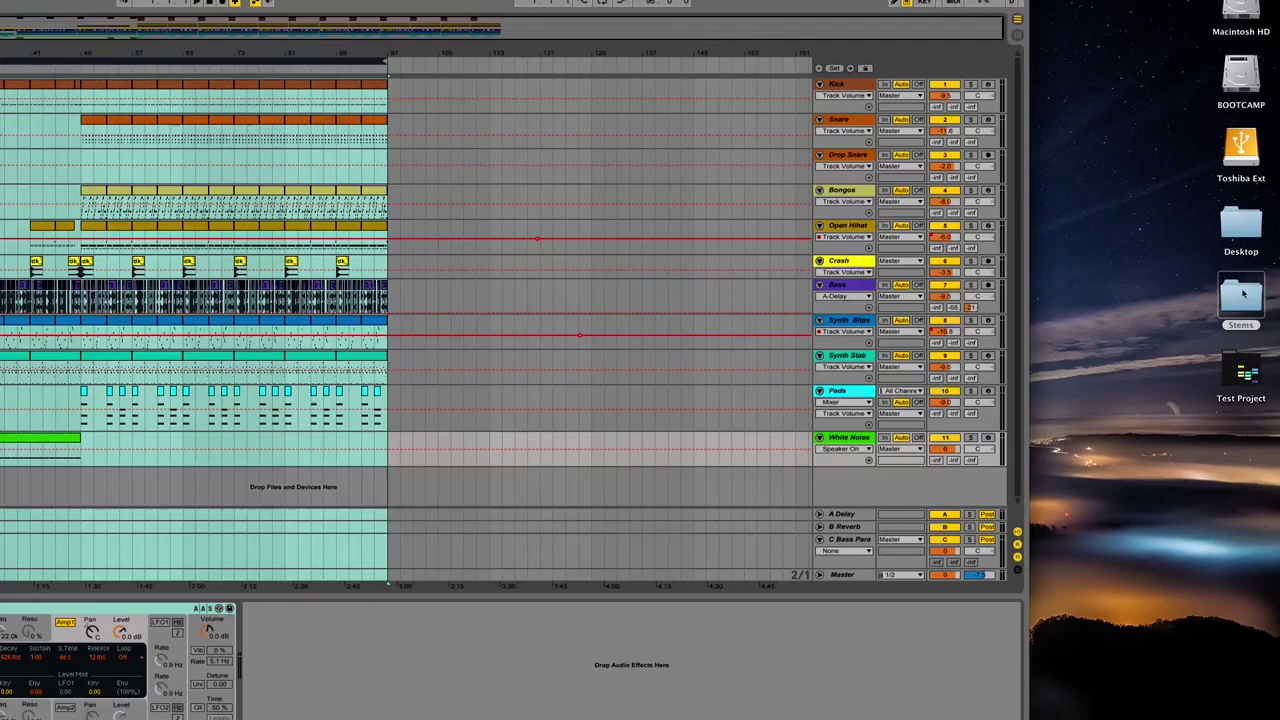
- Open the desktop Stems folder to view the fourteen Test AIFF files
double_click(1241, 296)
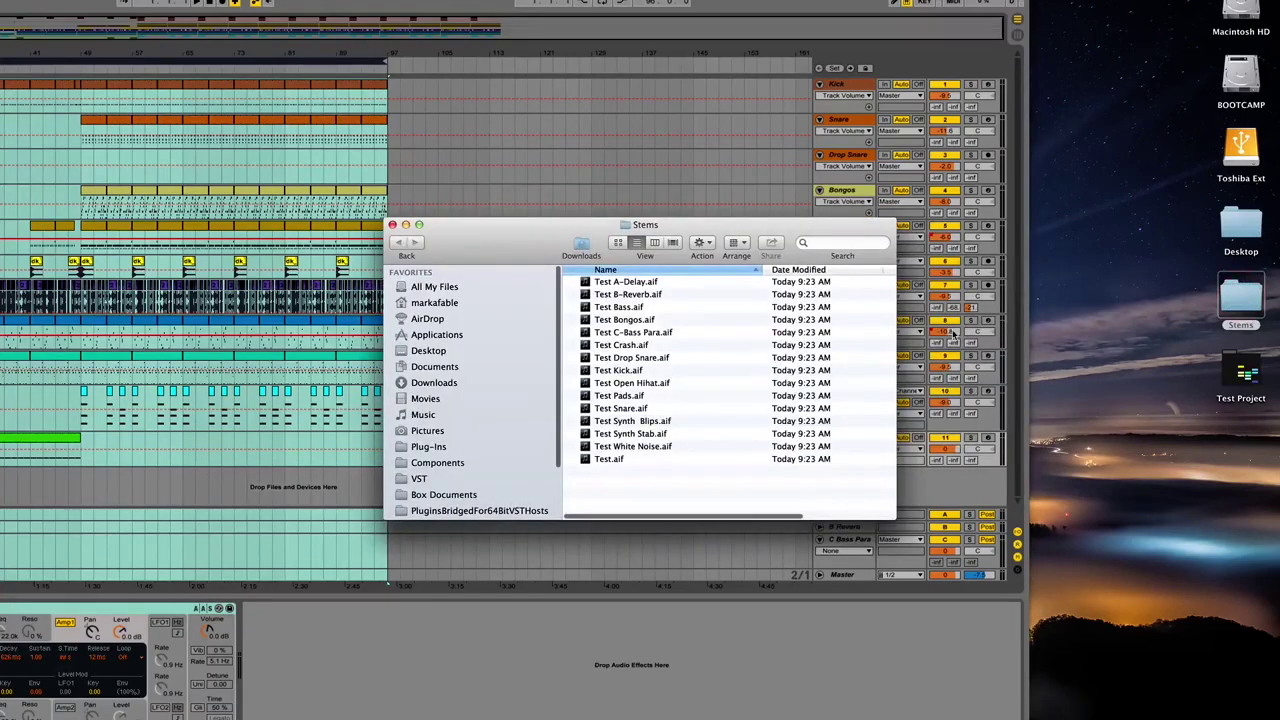